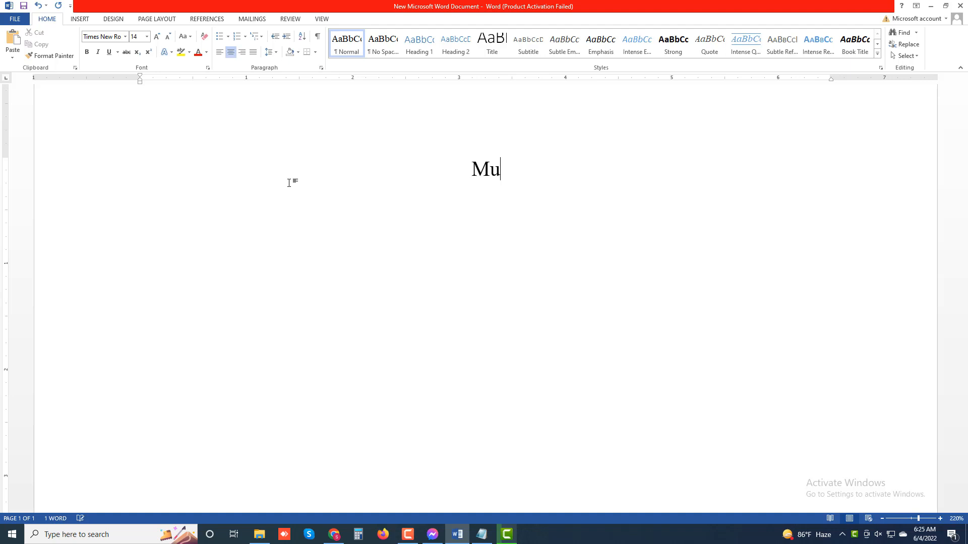
Step: Complete the opening words of the centred title as "Mute Yourself"
type("te you")
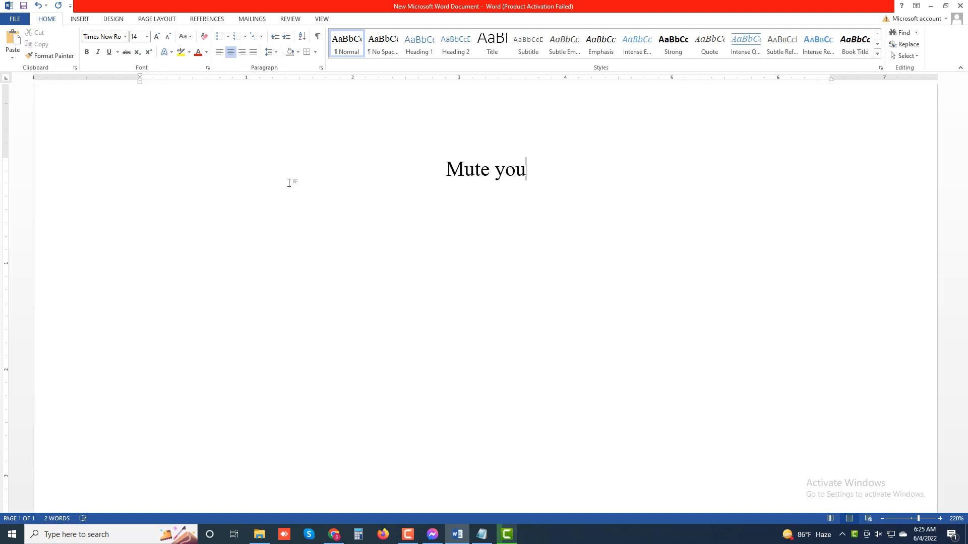
type("r==")
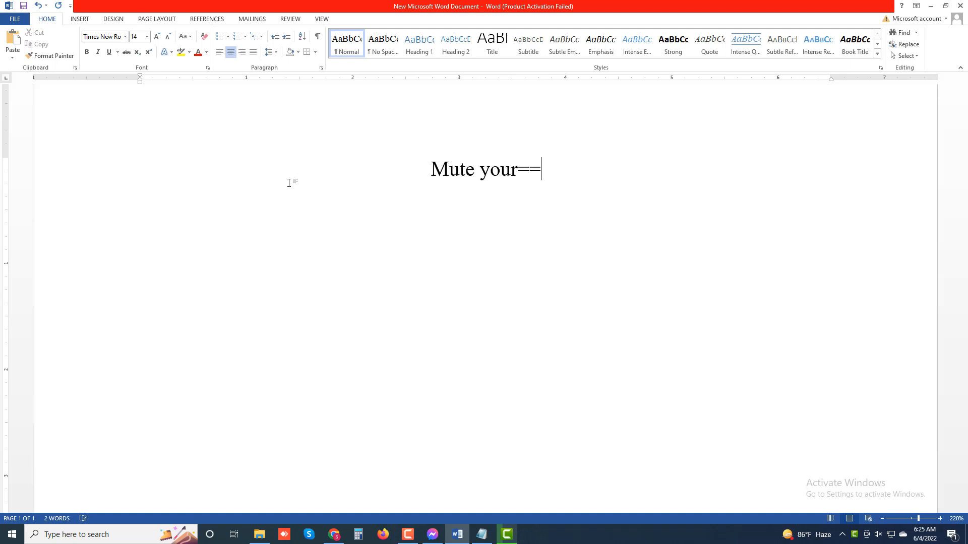
key("BackSpace")
key("BackSpace")
key("BackSpace")
key("BackSpace")
key("BackSpace")
key("BackSpace")
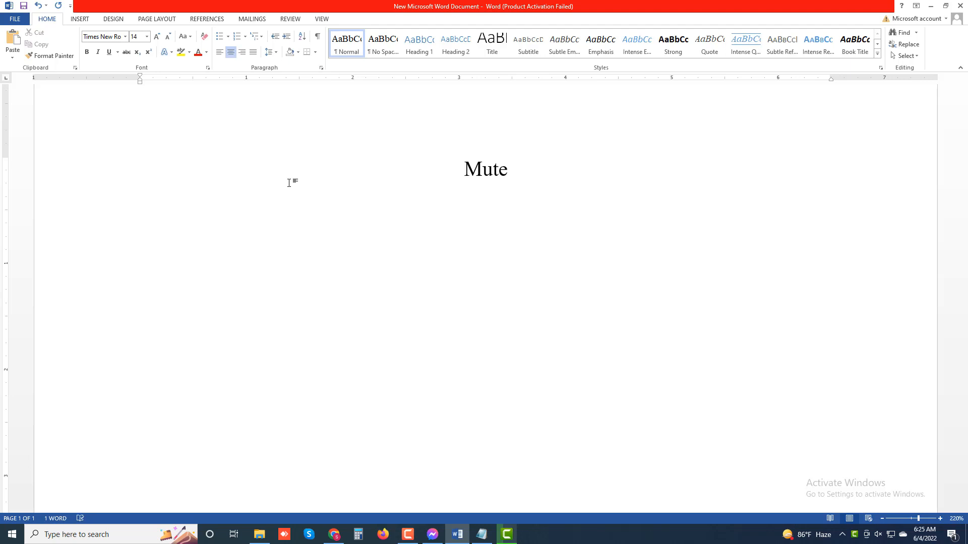
type("YOurse")
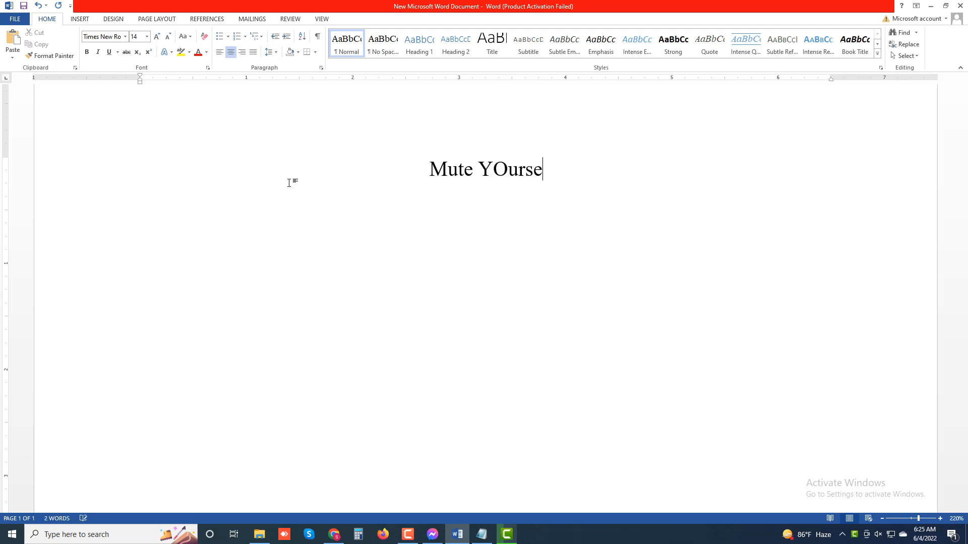
type("lf")
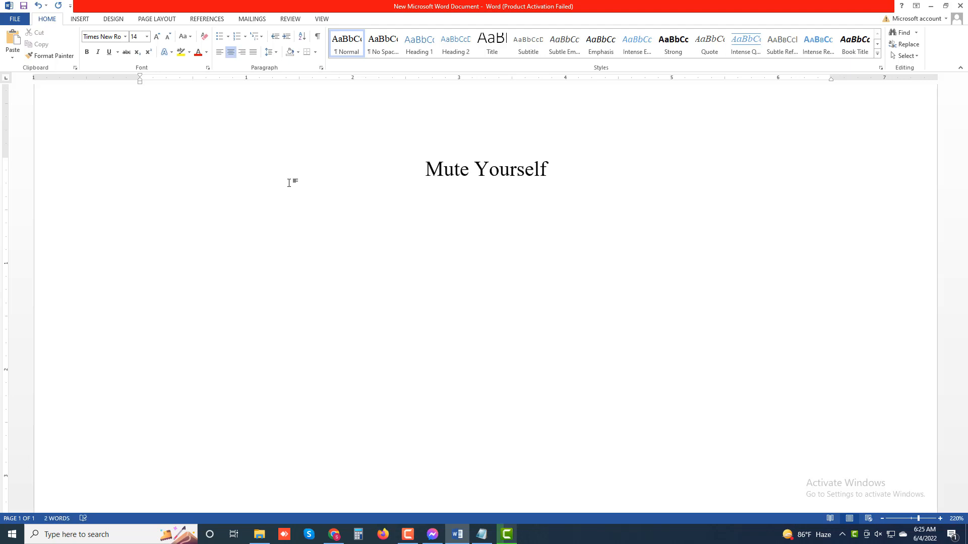
type(" wi")
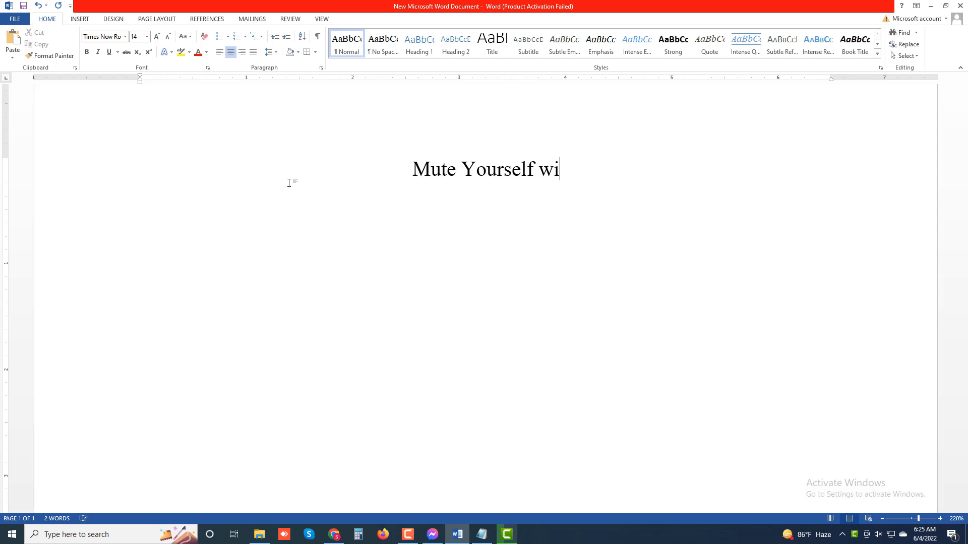
type("th the Zo")
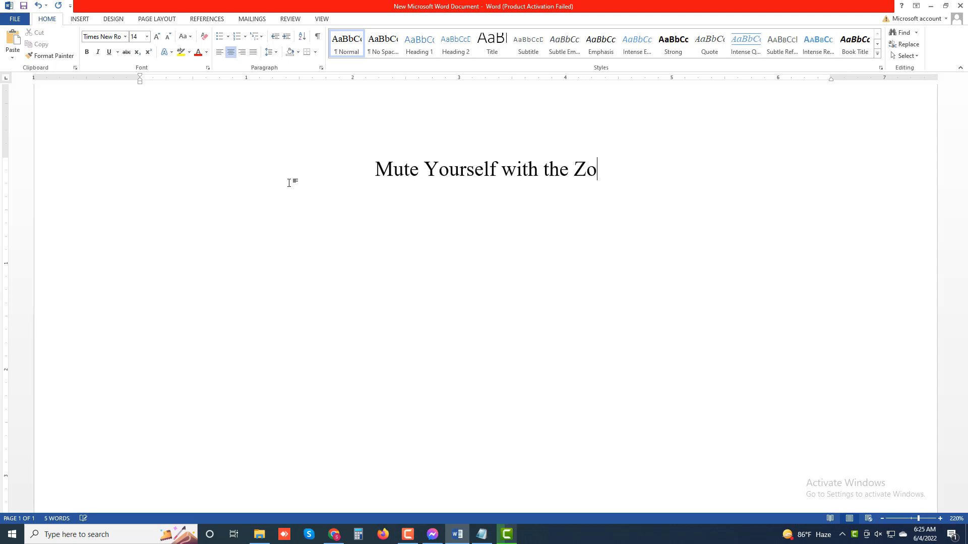
type("om To")
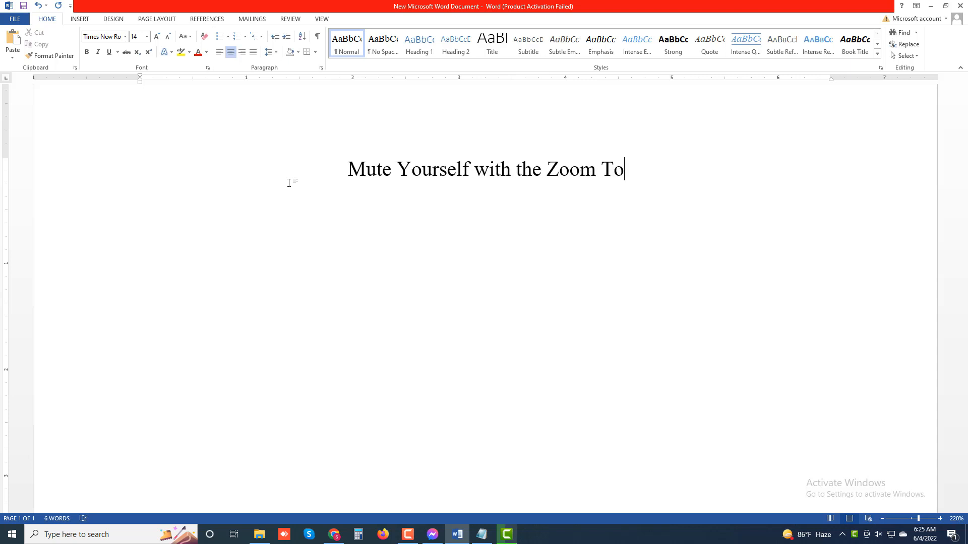
type("olbar - Part")
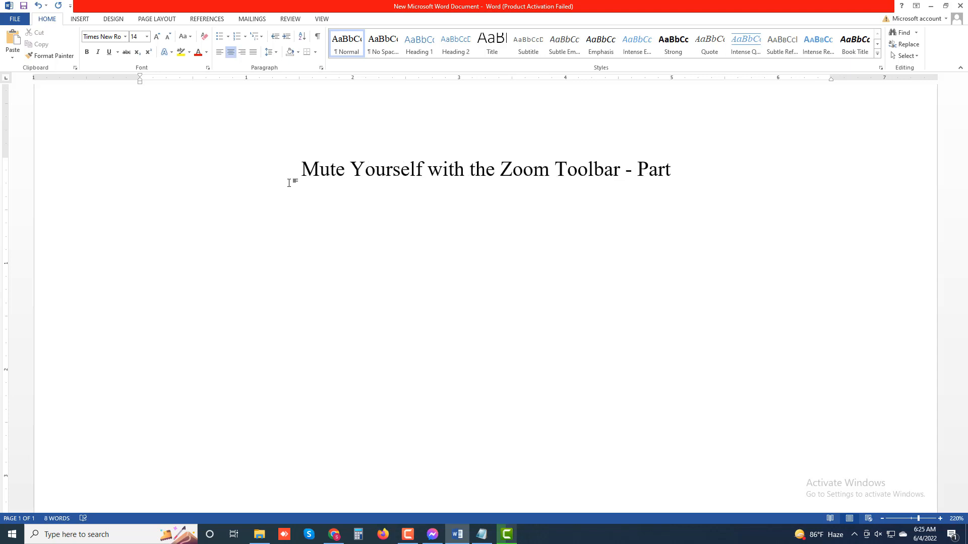
type(" 02")
Step: Extend the title with "with the Zoom Toolbar - Part 02" and start a new paragraph below it
key("Return")
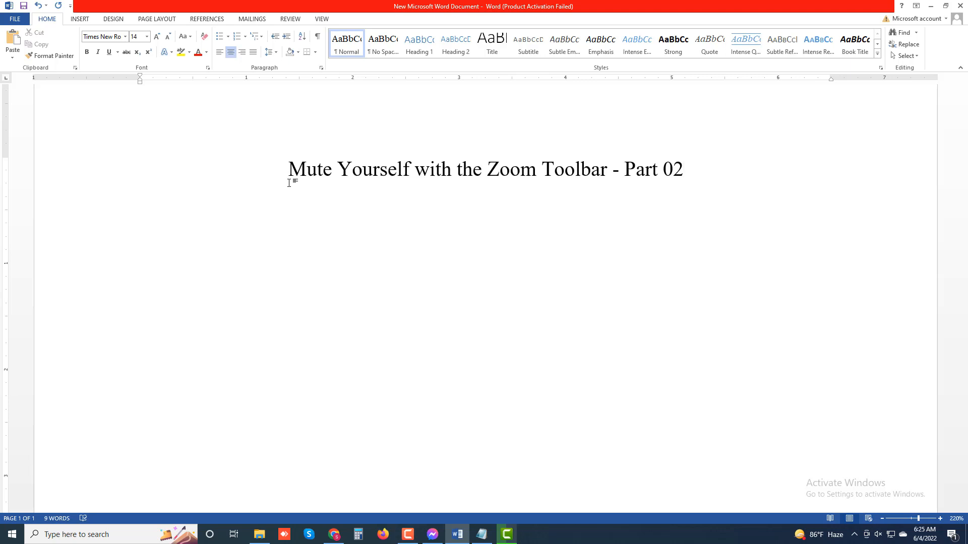
Step: Justify the new paragraph and begin it with "If the toolbar isn't visible"
key("ctrl+j")
type("If the toolb")
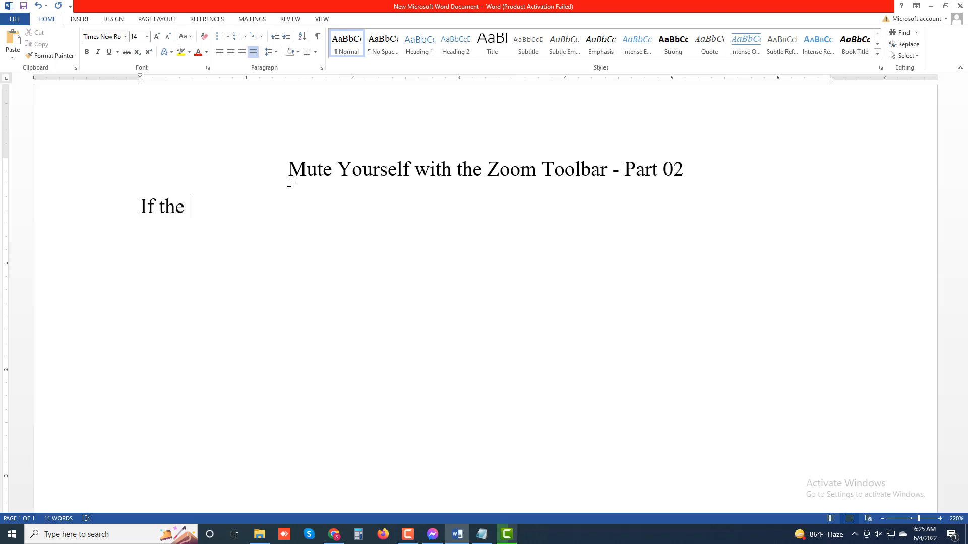
type("ar")
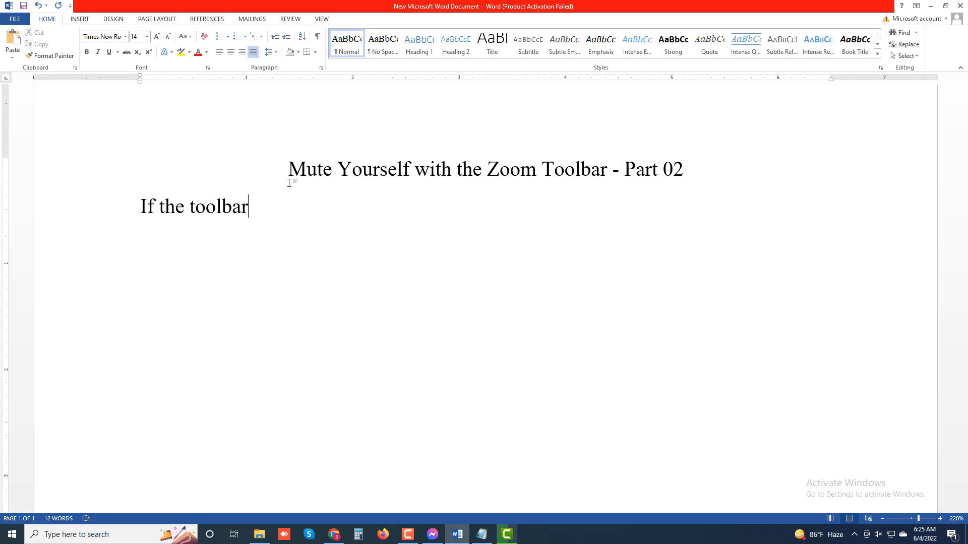
type(" isn")
type("'t ")
type("visab")
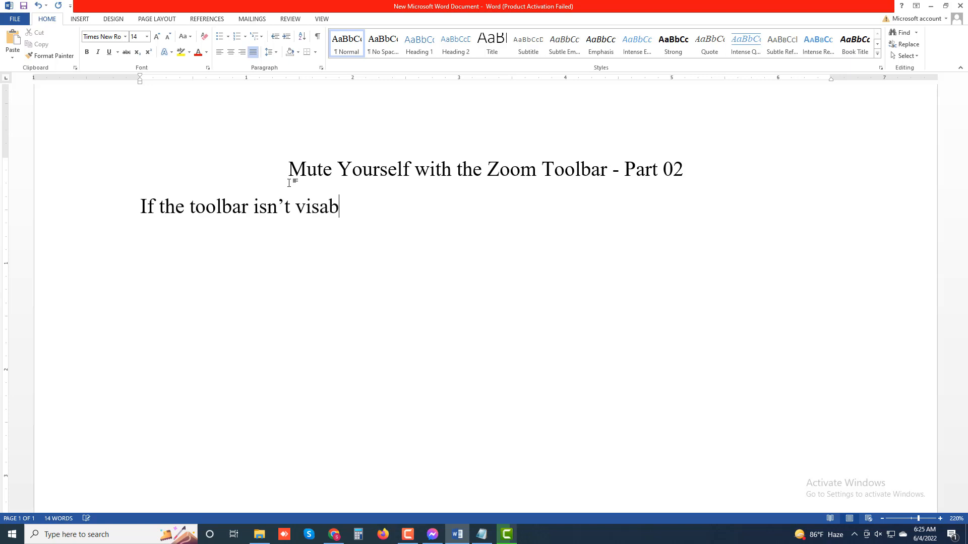
type("le")
key("BackSpace")
key("BackSpace")
key("BackSpace")
key("BackSpace")
key("BackSpace")
key("BackSpace")
type("ib")
key("BackSpace")
key("BackSpace")
type("sible")
Step: Continue the sentence with "and you're using Windows or a Mac"
type("and you")
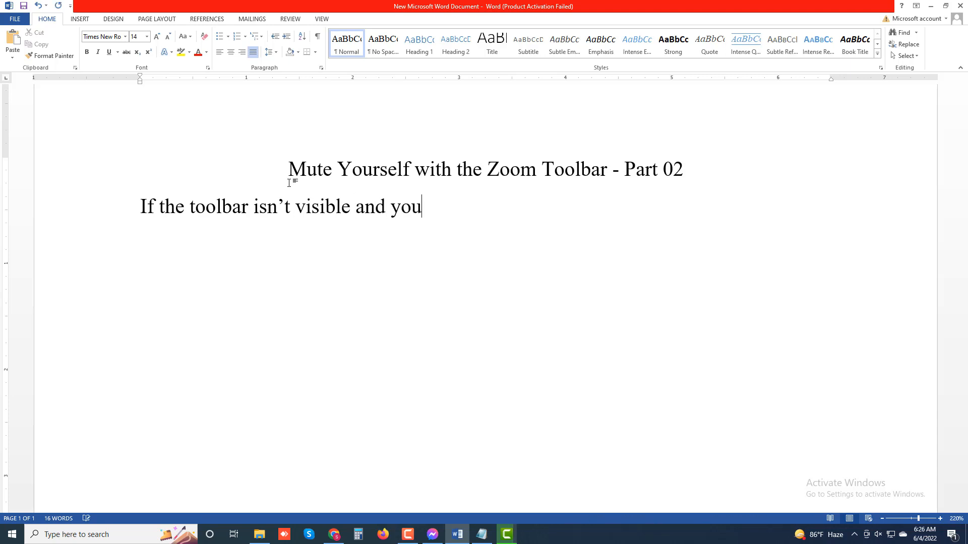
type("'re using")
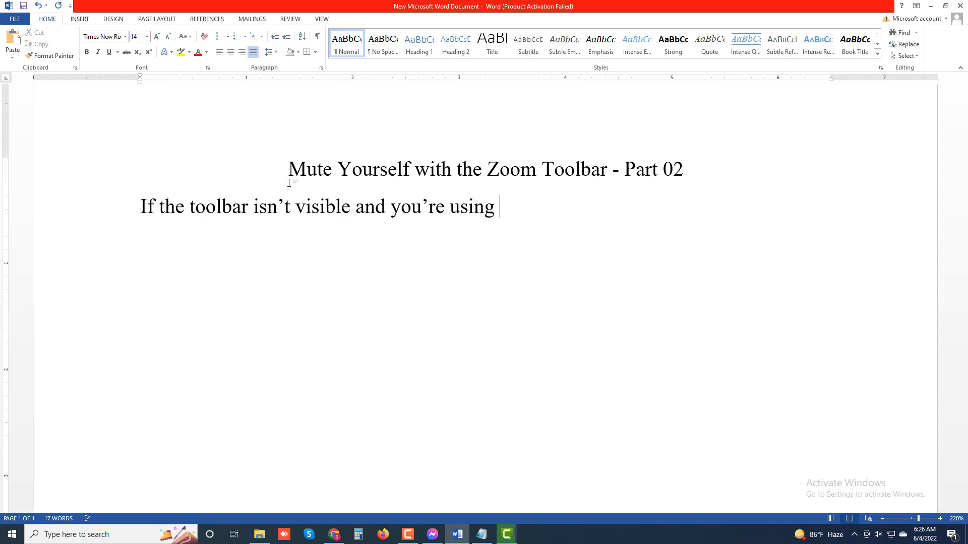
type(" Windows or ")
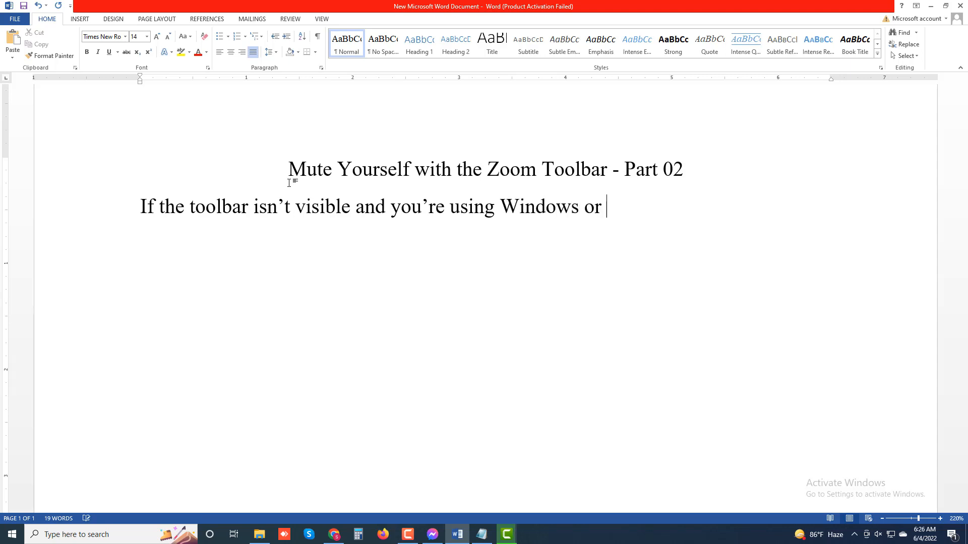
type("a Mac, a")
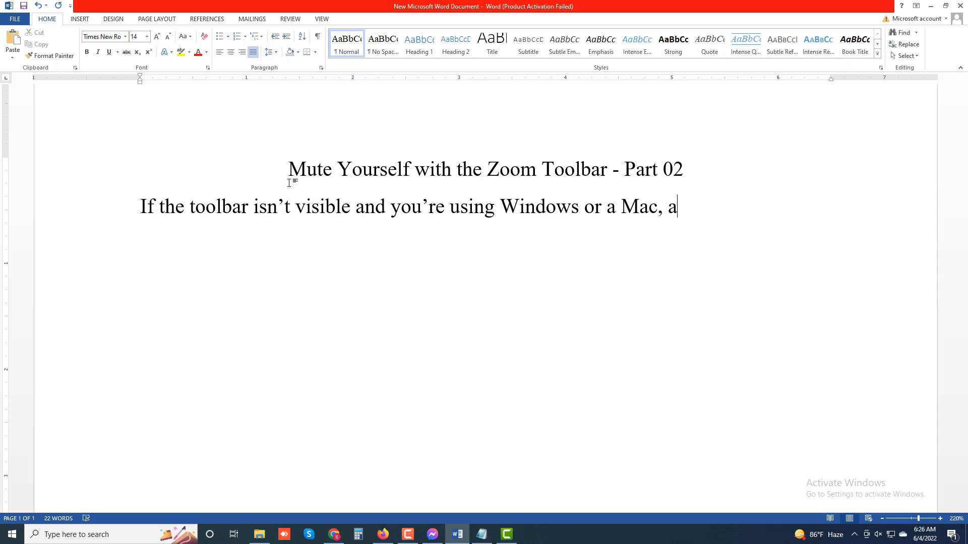
Step: Continue the sentence with ", all you need to do is hover your mouse"
type("ll you need to do")
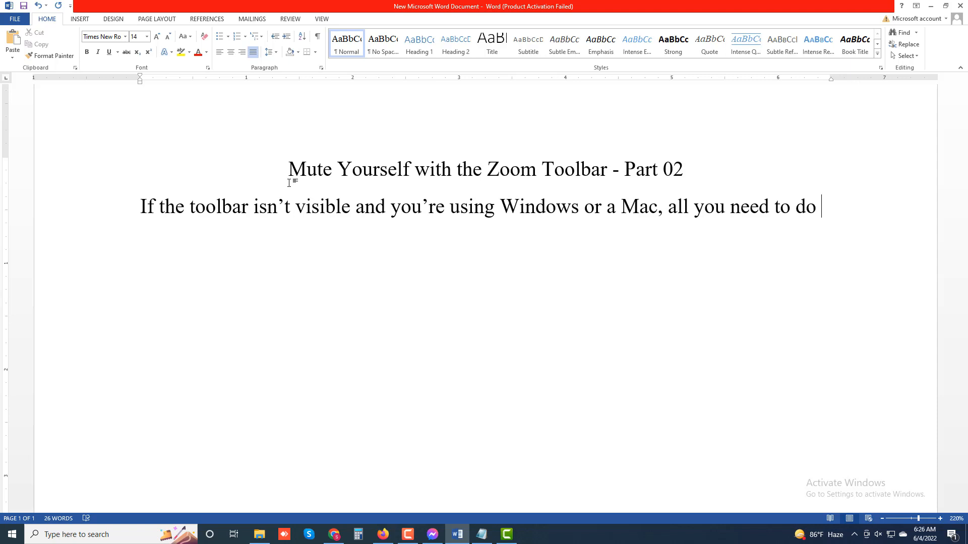
type("is ho")
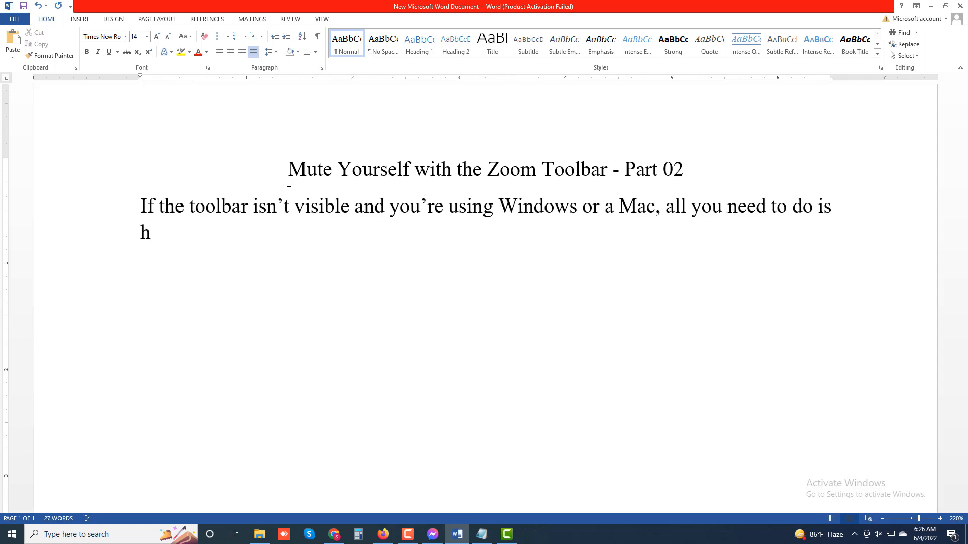
type("ver your mouse")
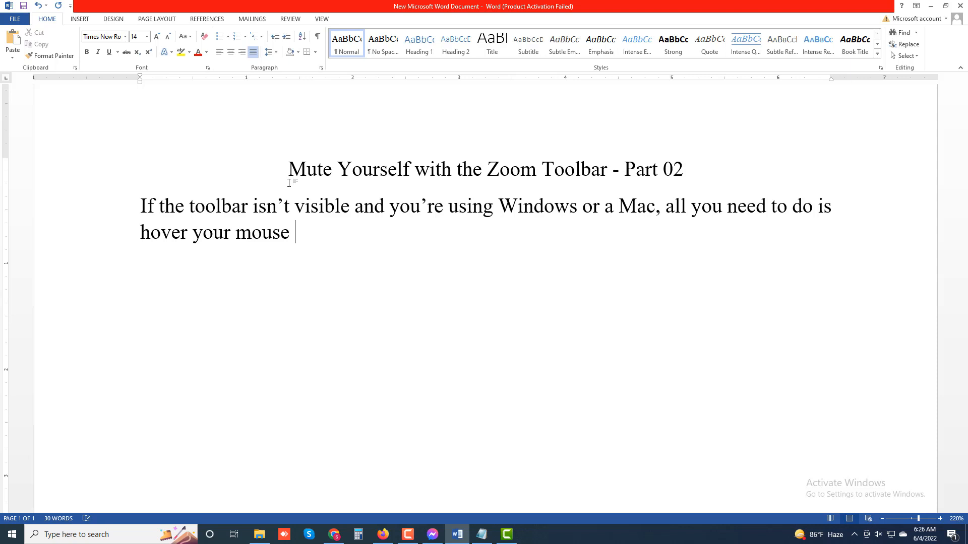
type(" over the Z")
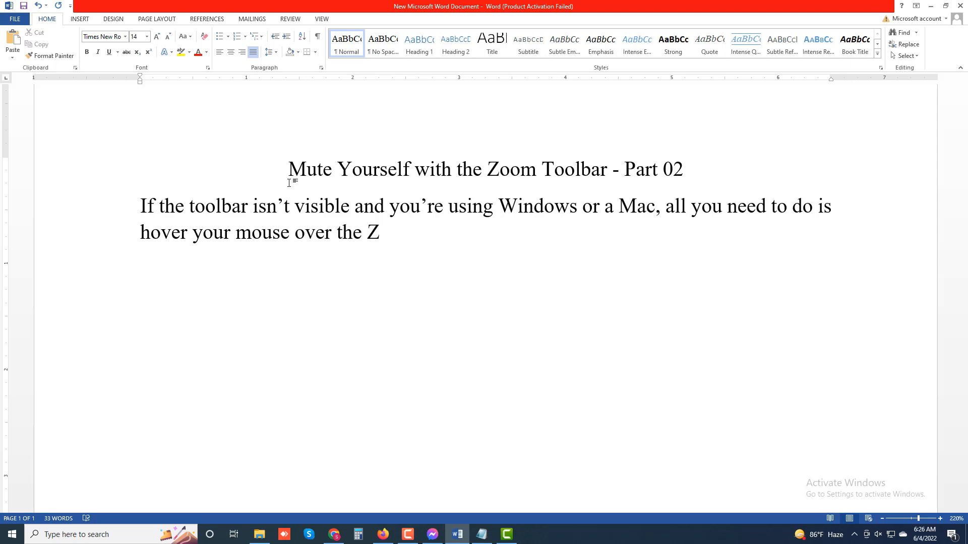
type("p")
Step: Finish the paragraph's first sentence with "over the Zoom window."
key("BackSpace")
type("oom wind")
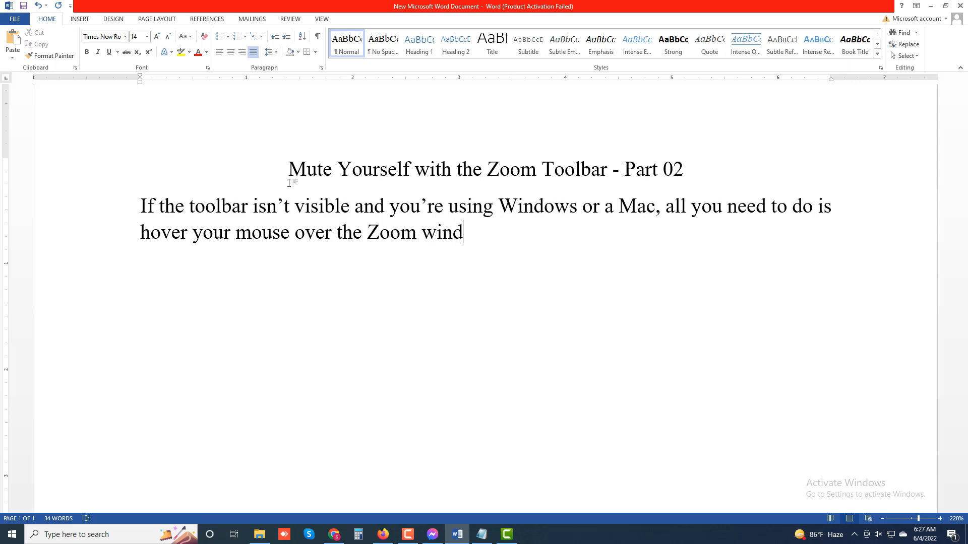
type("ow")
type(". If you")
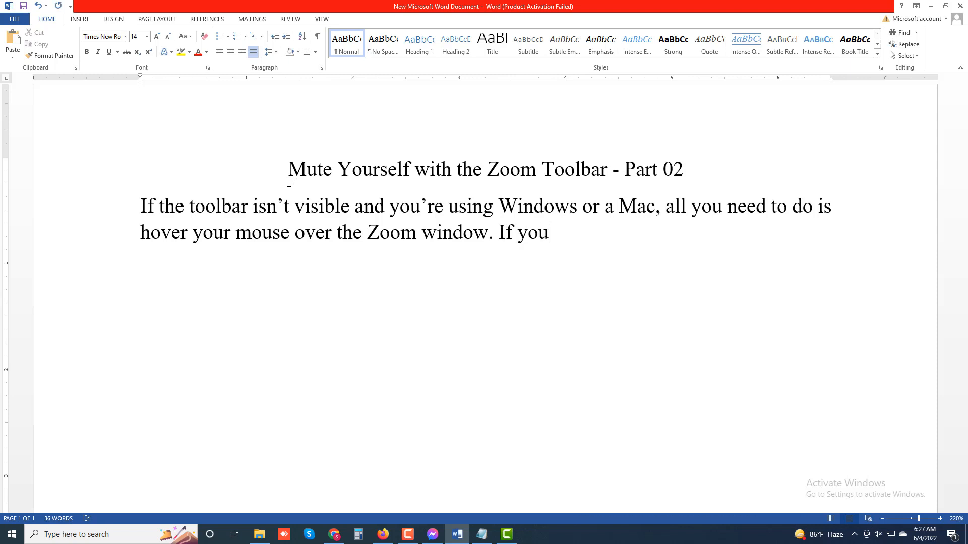
type("'re ")
type("using")
Step: Begin the second sentence of the paragraph with "If you're using Android or iPhone"
type("A")
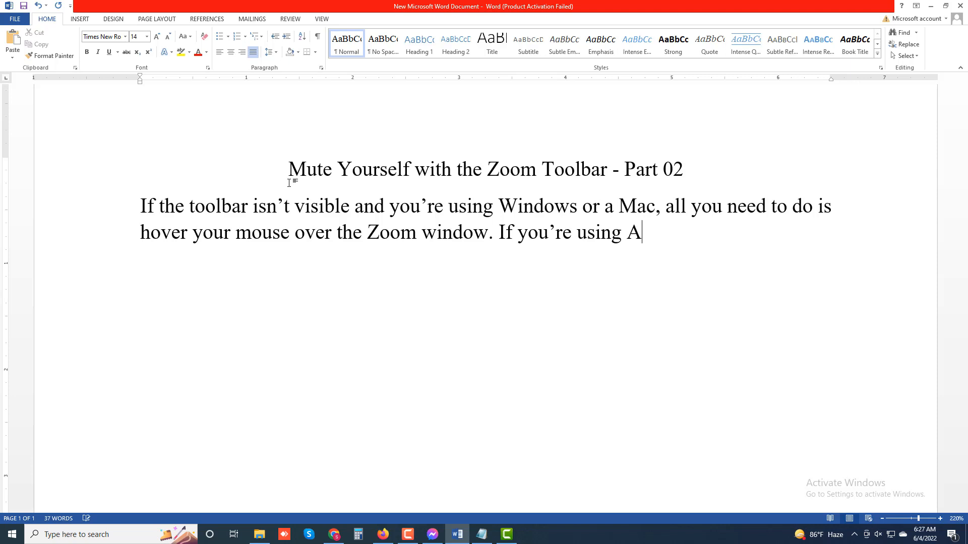
type("ndroaid")
key("BackSpace")
key("BackSpace")
key("BackSpace")
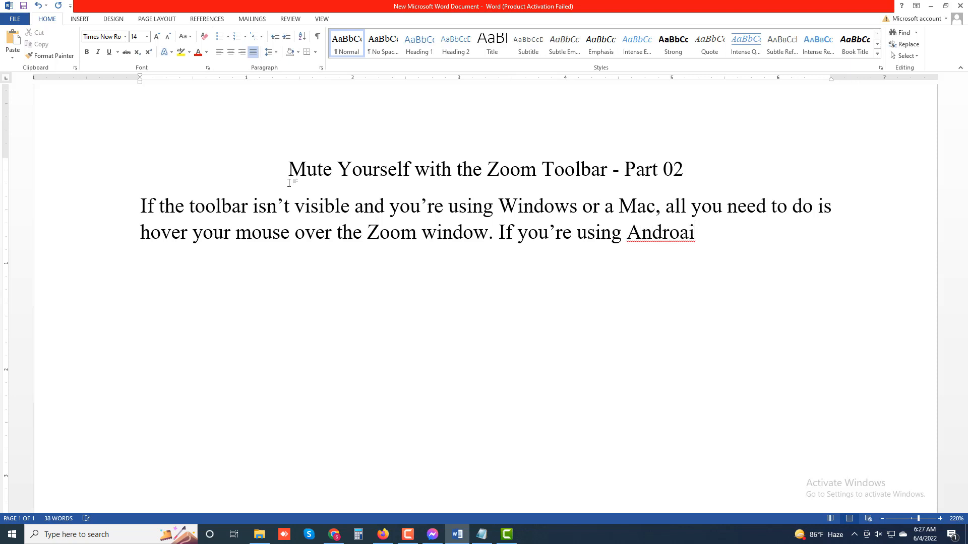
type("d")
key("BackSpace")
type("id or iPhone")
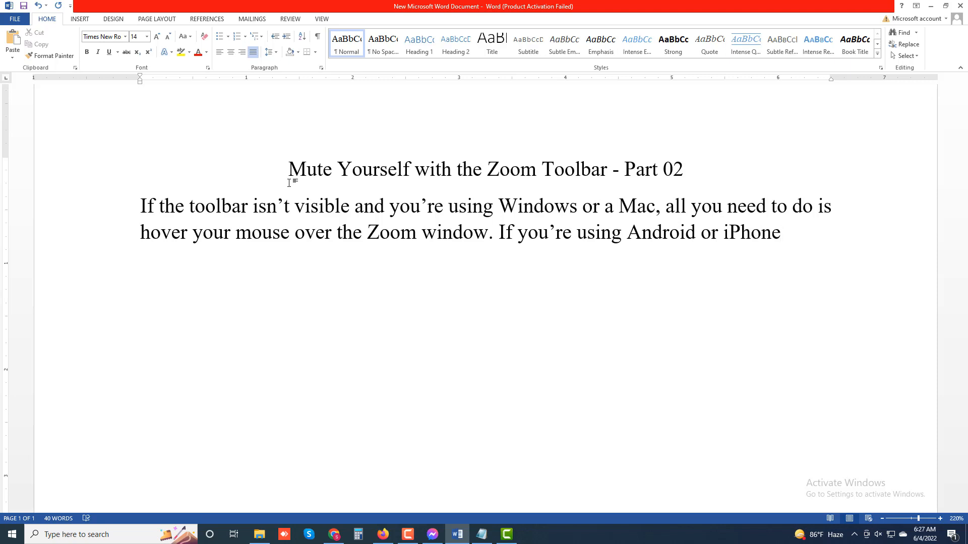
Step: Finish the second sentence with ", simply tap the screen and it will appear."
type(", simpl")
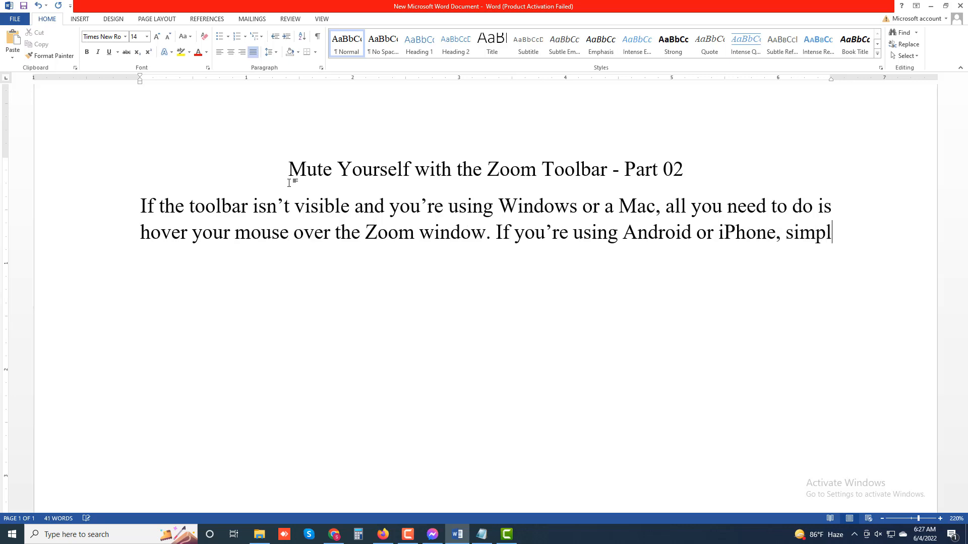
type("y tap ")
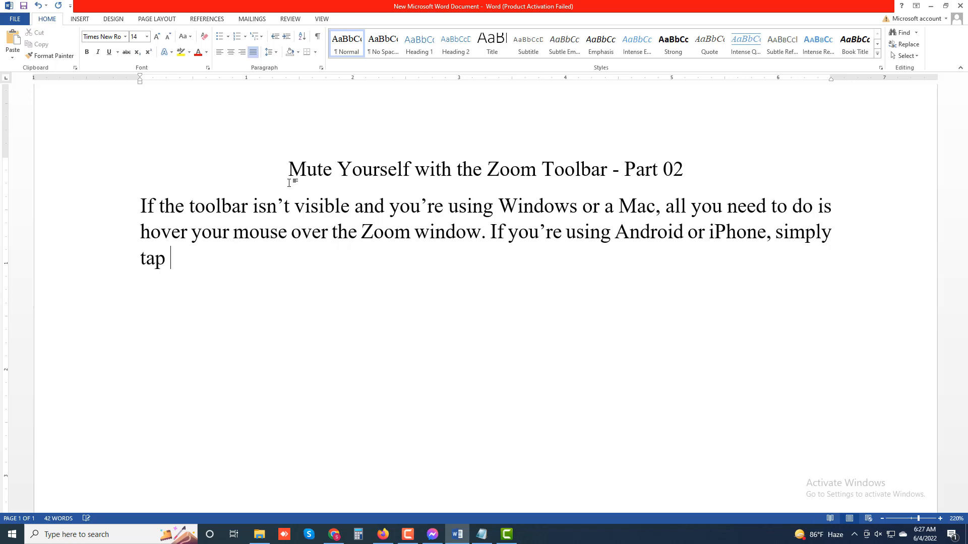
type("the screen and ")
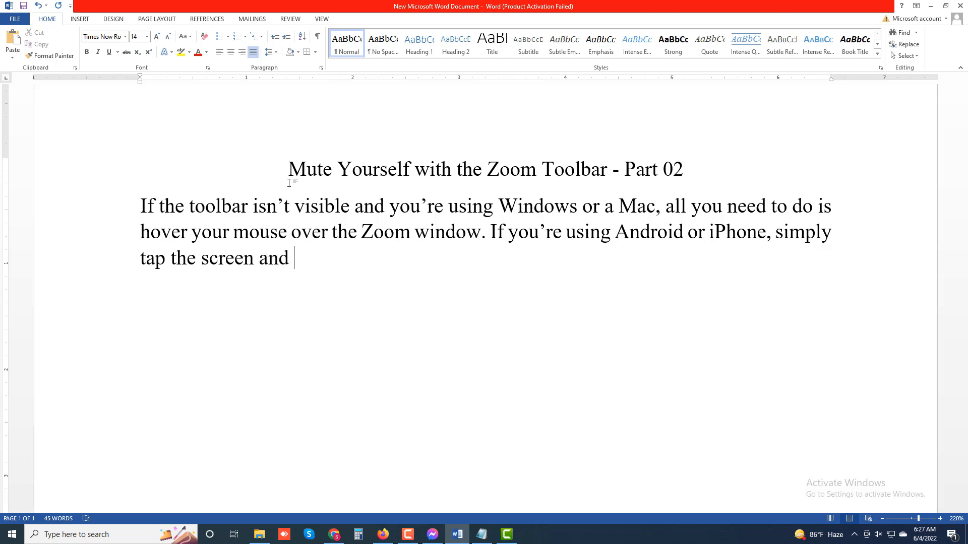
type("it will appe")
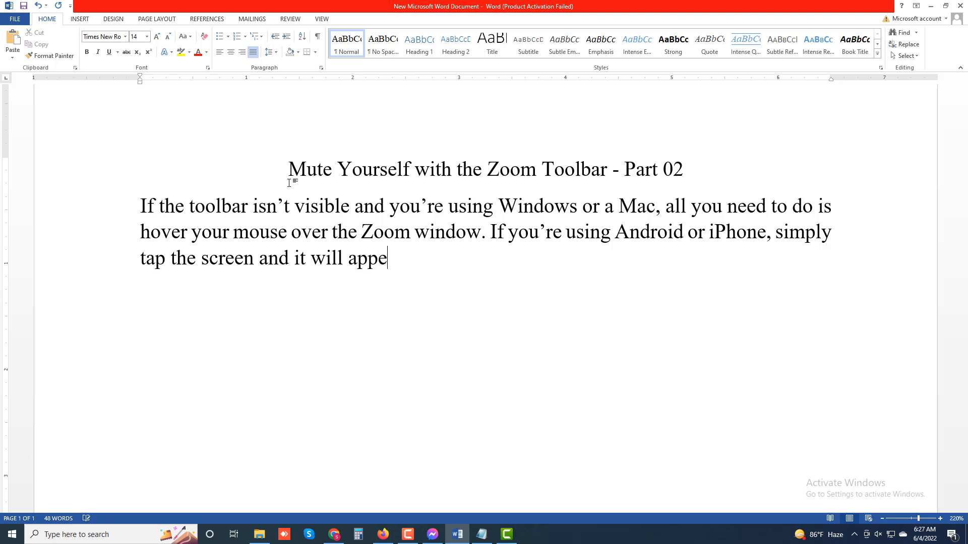
type("ar.")
Step: Start a new paragraph below the first one with "Note: The loudspeaker icon at the top"
key("Return")
type("Note:")
type("Th")
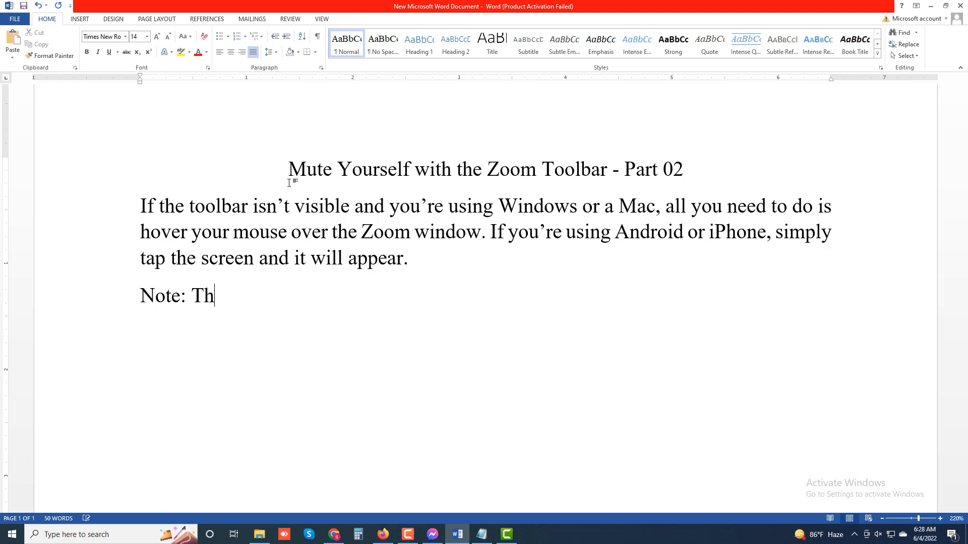
type("e loudspeak")
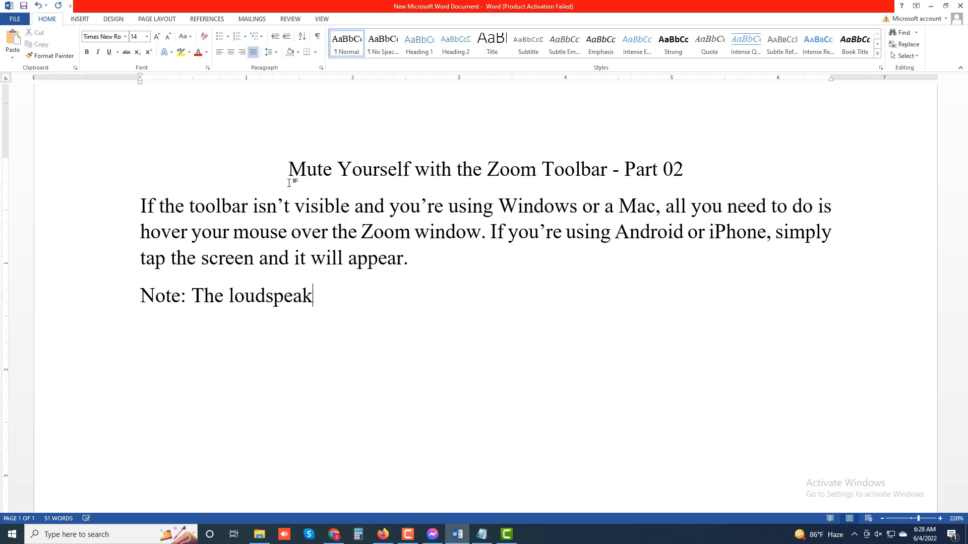
type("er icon at the t")
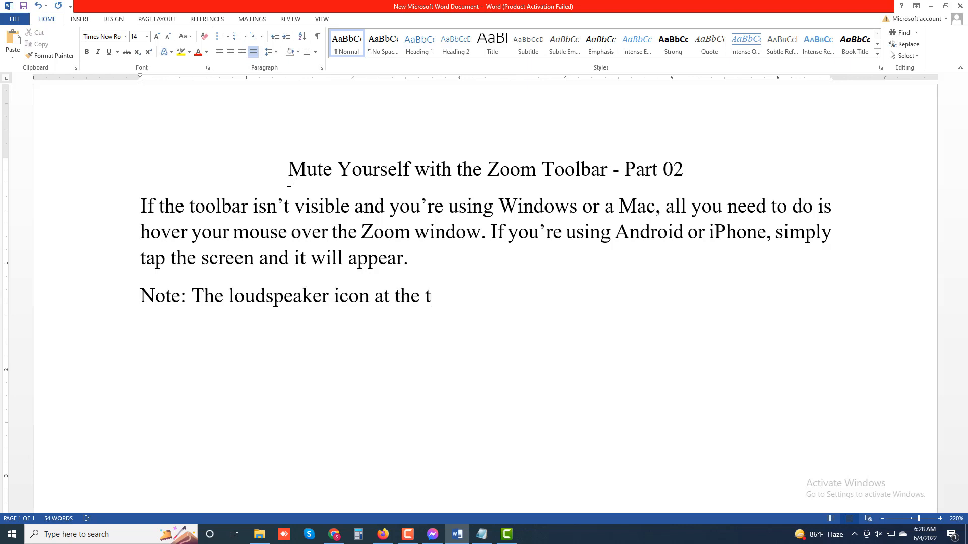
type("op-left o")
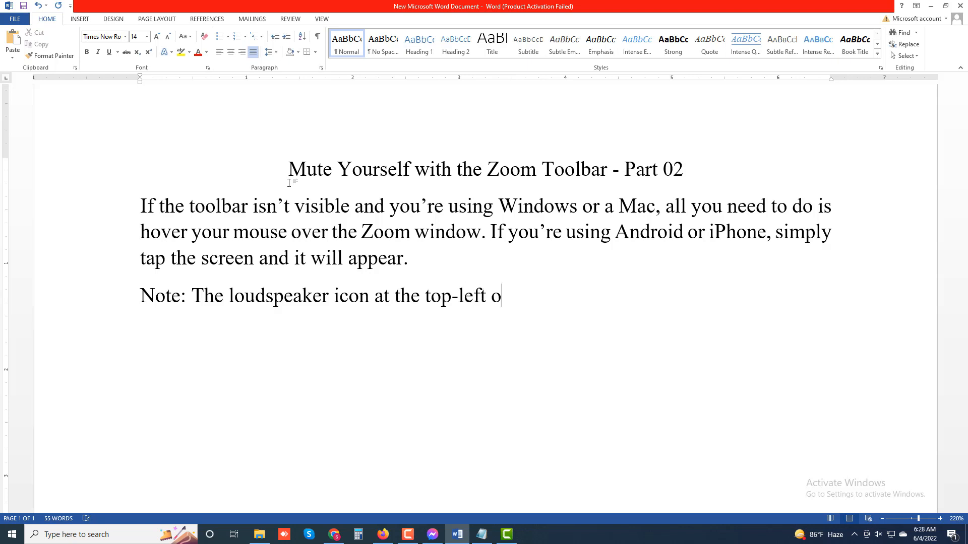
type("f the scre")
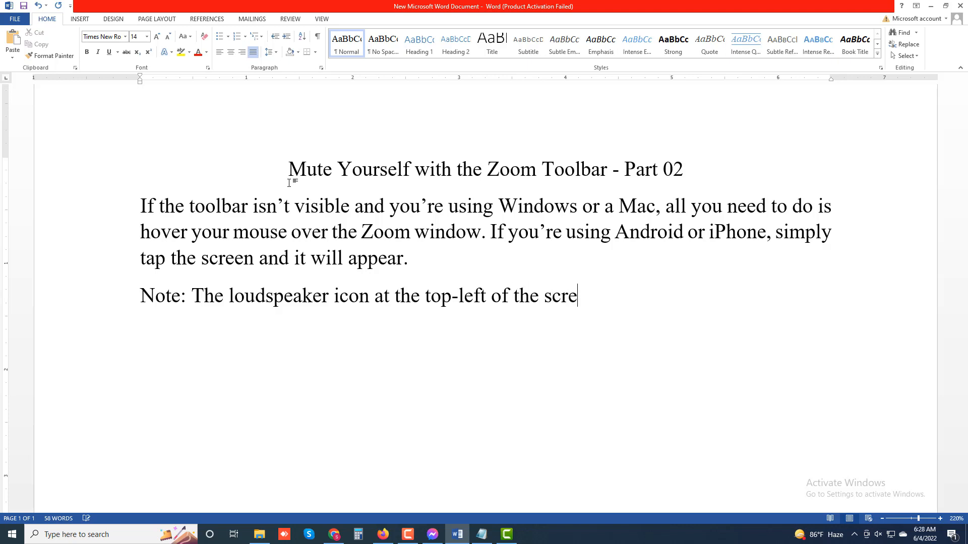
type("en simpl")
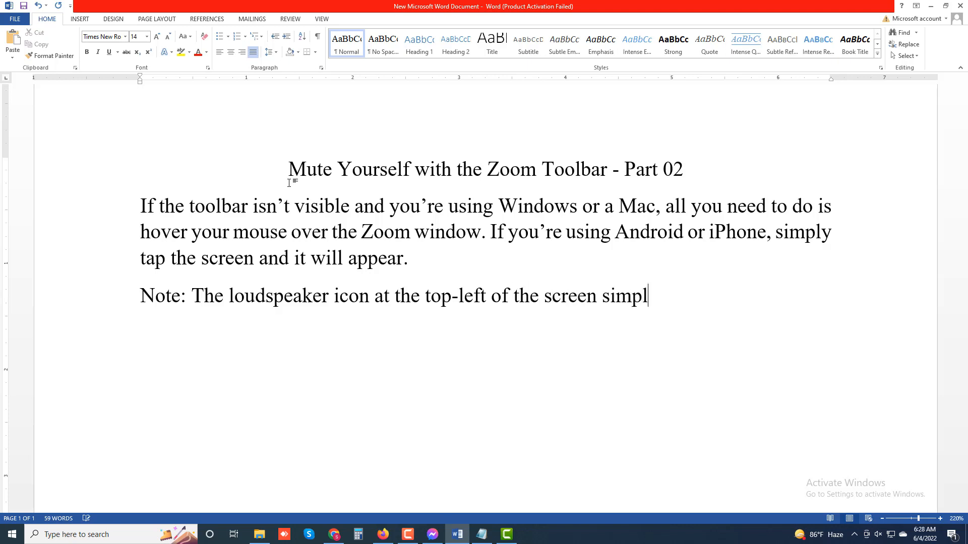
type("y turns")
Step: Continue the note with "-left of the screen simply turns your audio down"
type("your ")
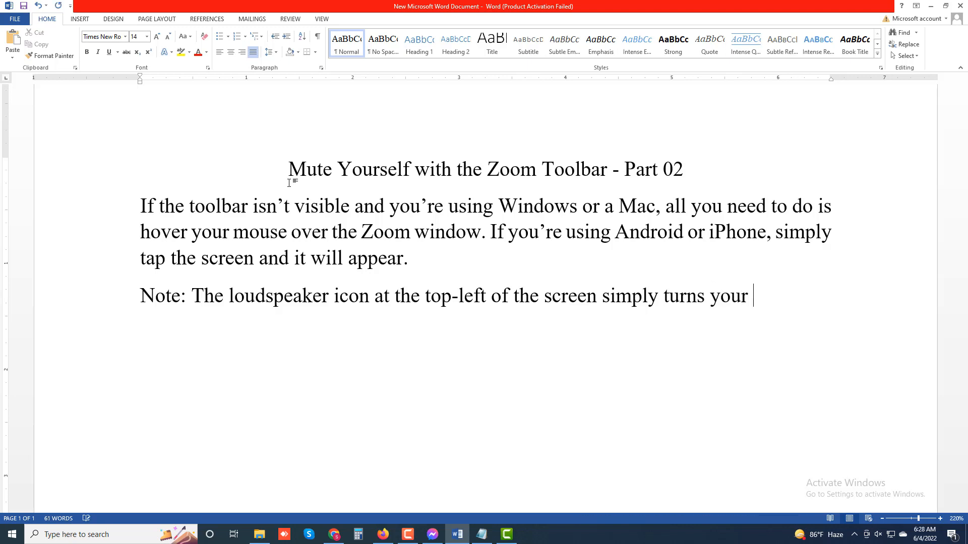
type("audio do")
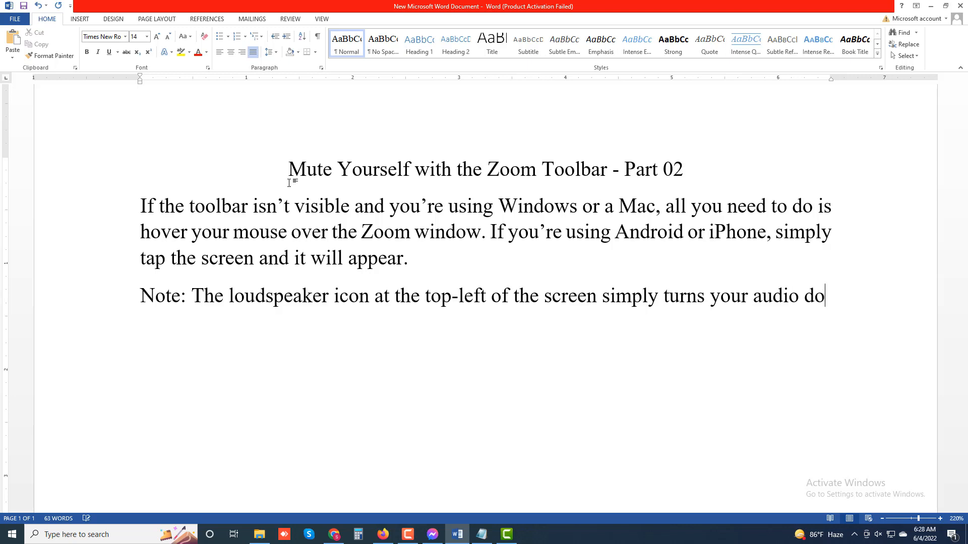
type("wn")
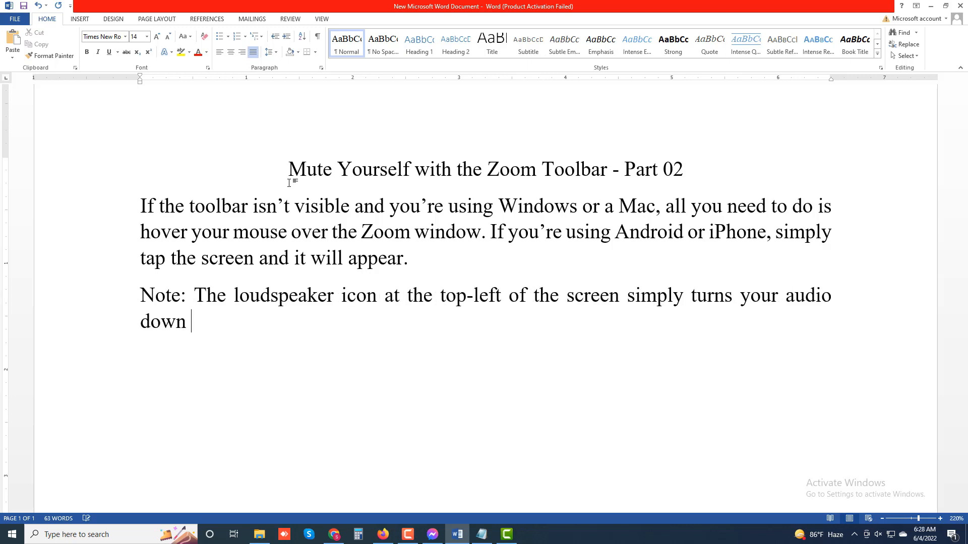
type(" so that")
Step: Finish the note's first sentence with "so that you can't hear anything."
type("you")
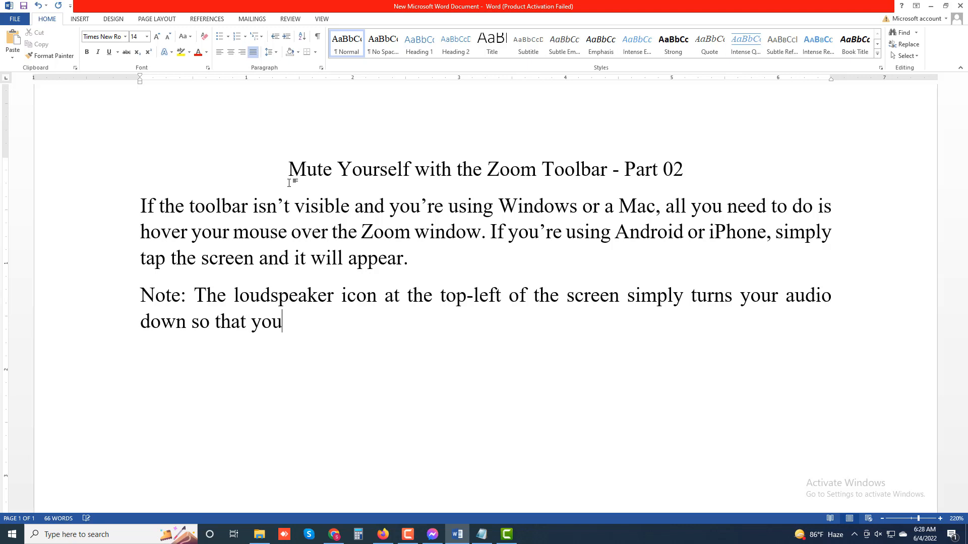
type(" can't ")
type("h")
type("ear")
type(" anything")
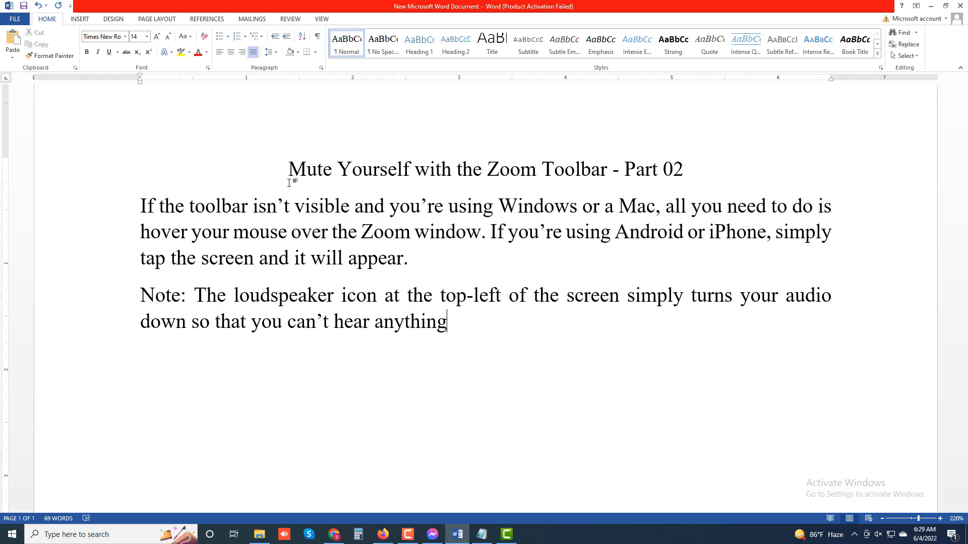
type(". It doesn")
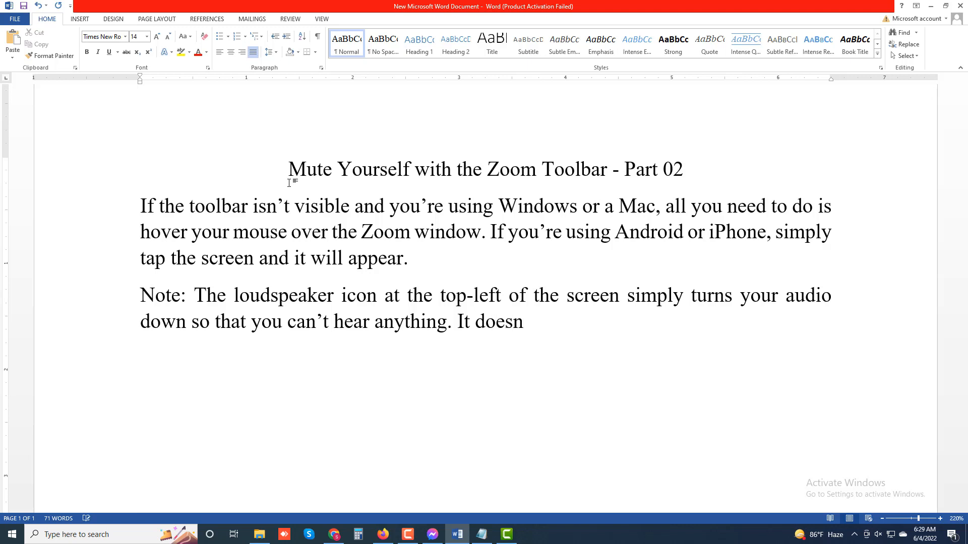
type("’t tunr the")
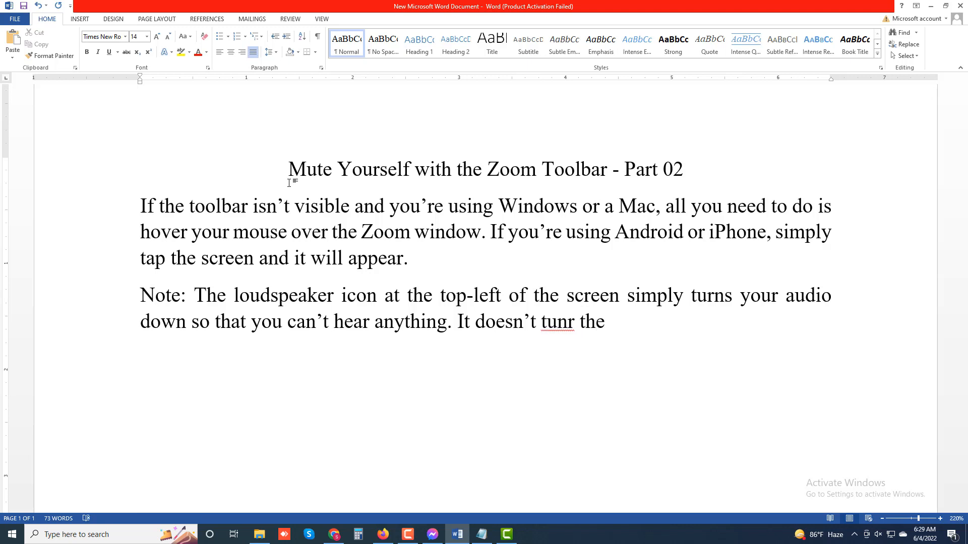
type(" mute on.")
Step: End the note with the sentence "It doesn't turn the mute on." and correct any misspelling of "turn" with the suggested word
key("Return")
right_click(574, 327)
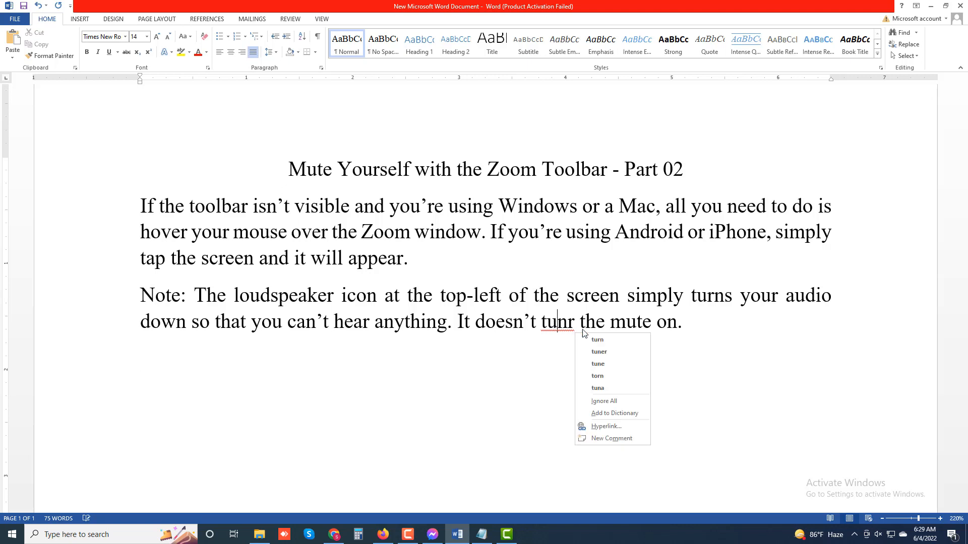
left_click(590, 336)
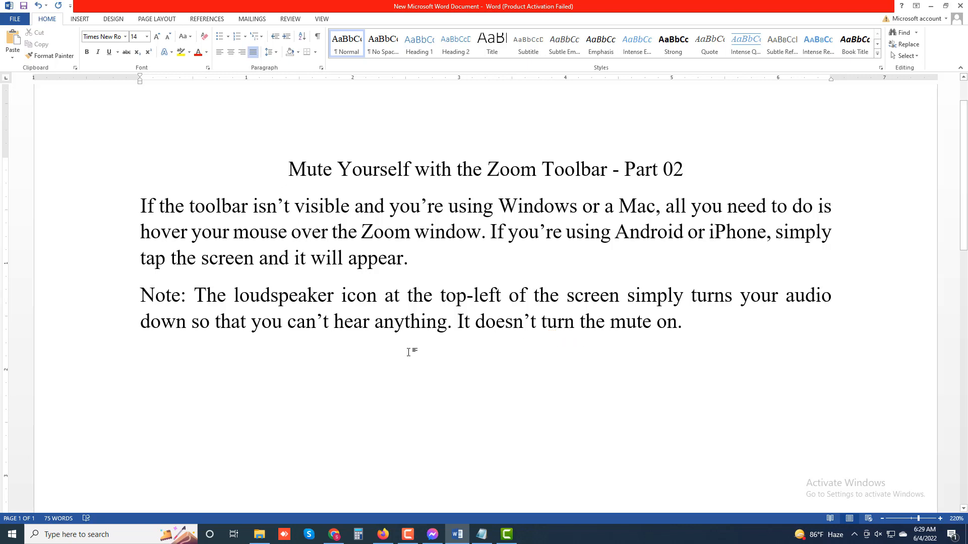